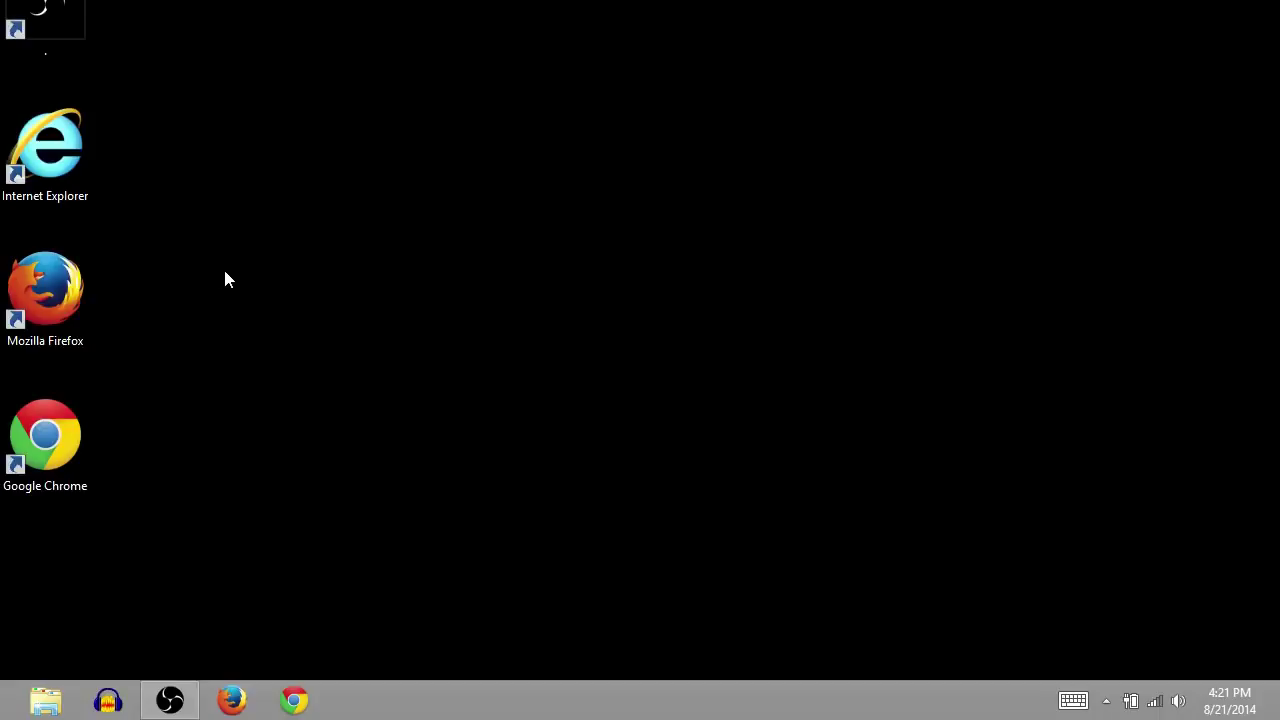
Step: Launch Firefox and search Google for 'download mixxx'
{"action": "double_click", "coordinate": [47, 345]}
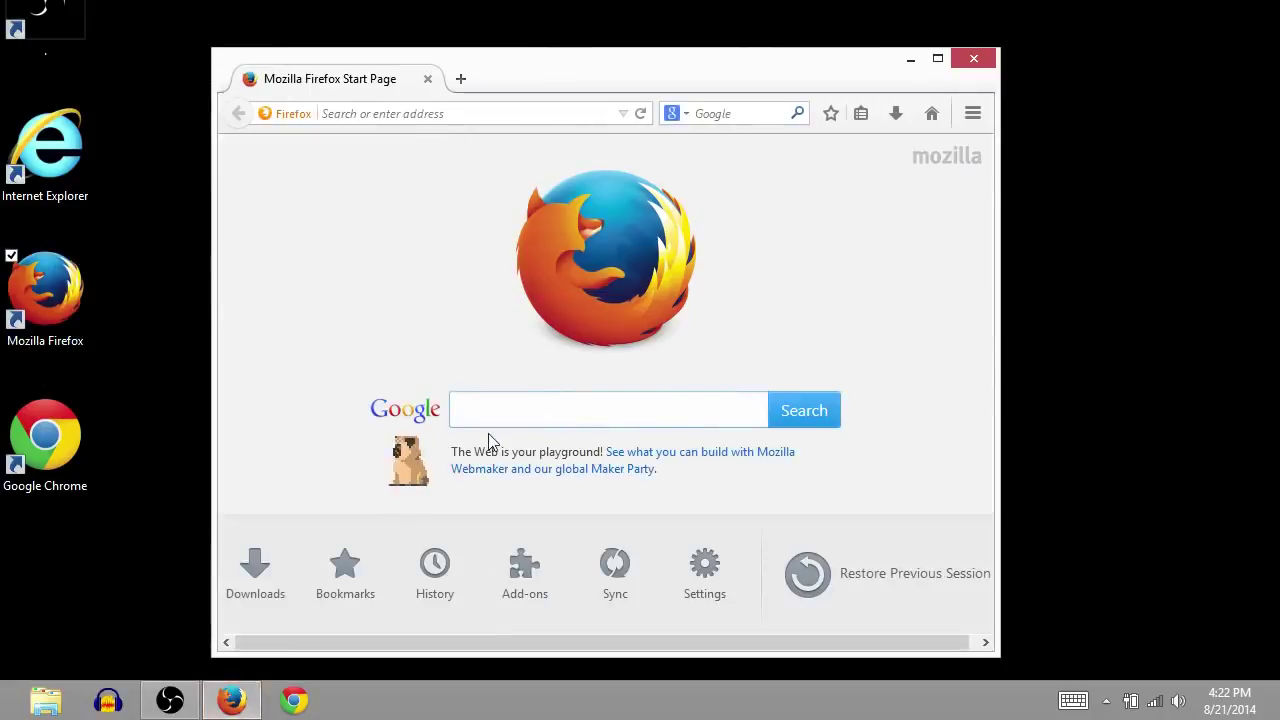
{"action": "left_click", "coordinate": [490, 410]}
{"action": "type", "text": "d"}
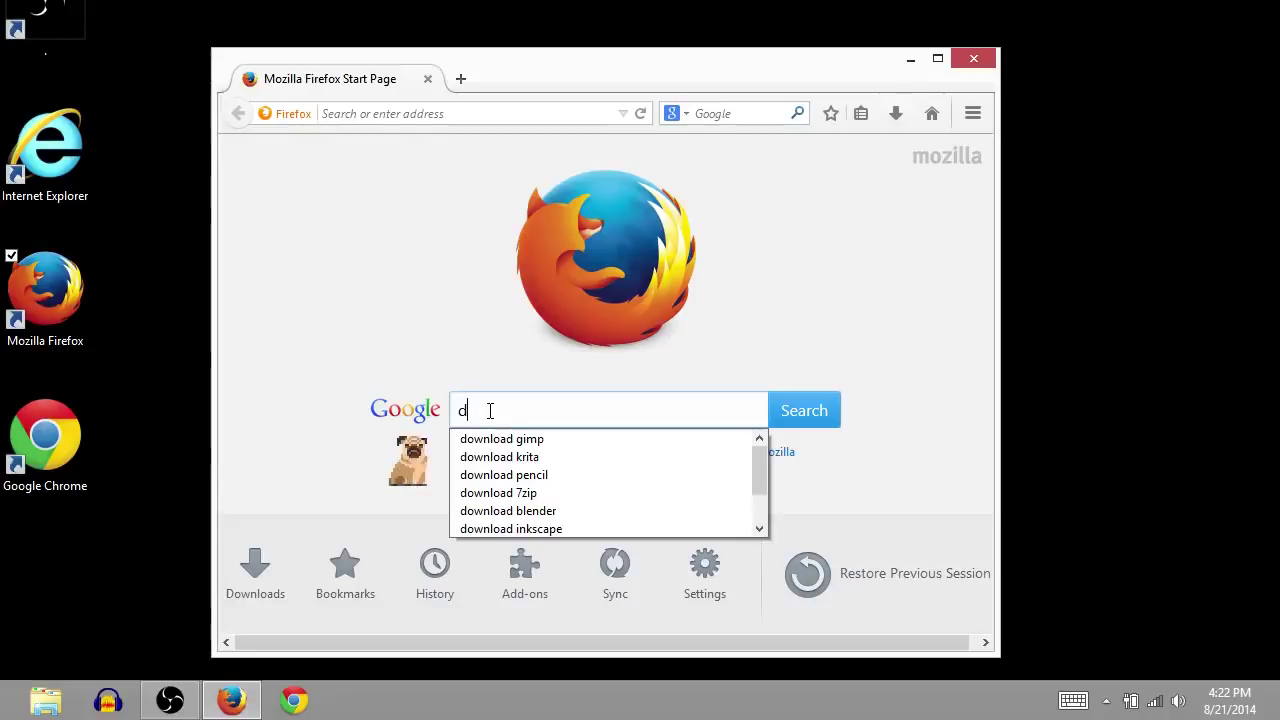
{"action": "type", "text": "ownl"}
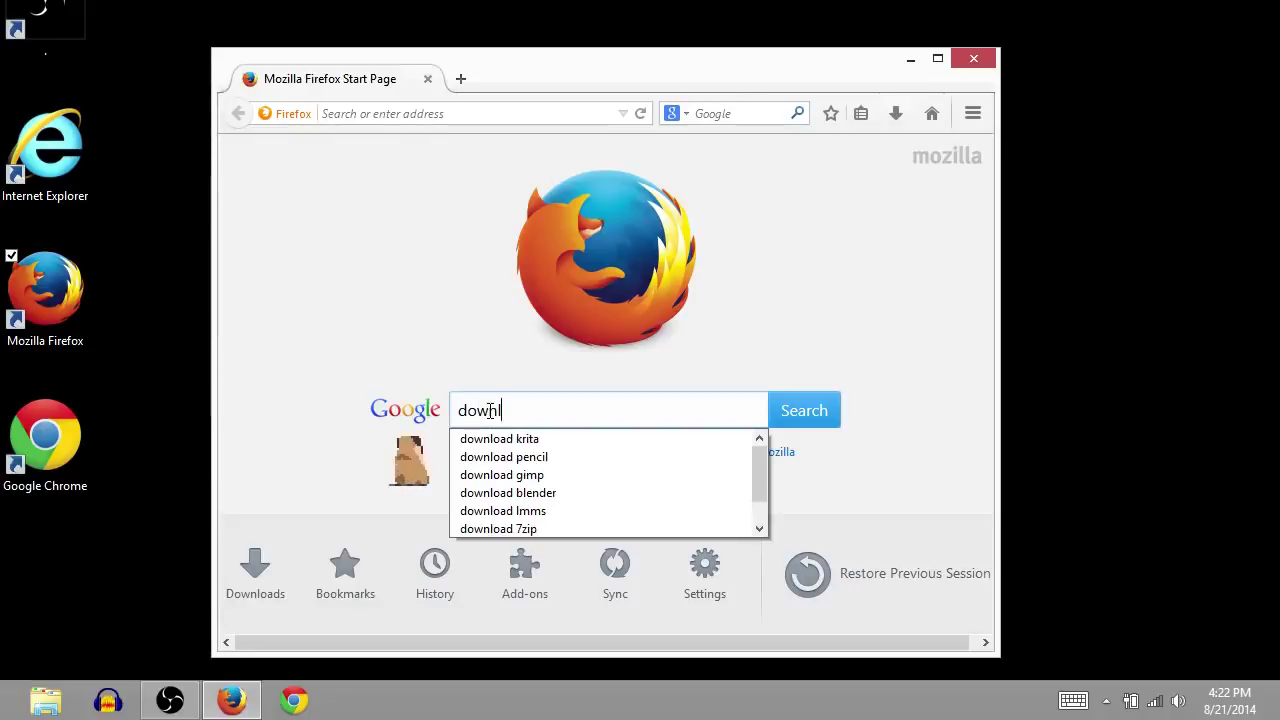
{"action": "type", "text": "oad mix"}
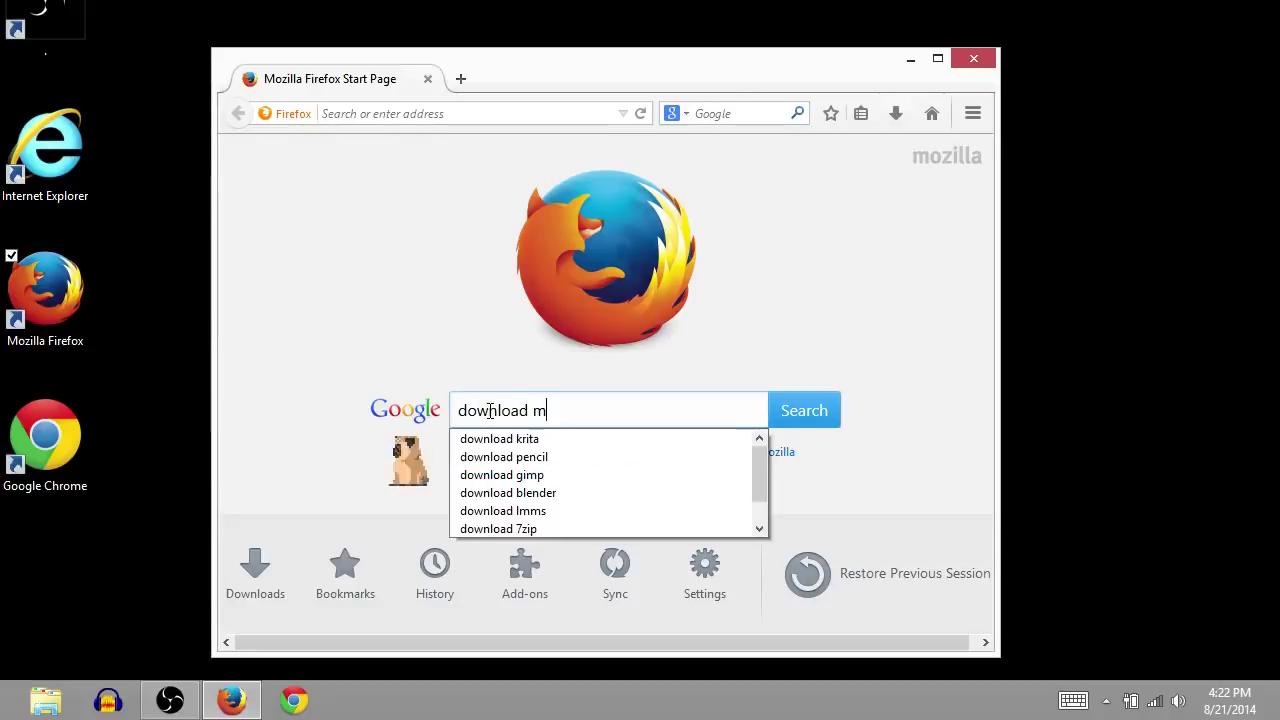
{"action": "type", "text": "xx"}
{"action": "key", "text": "Return"}
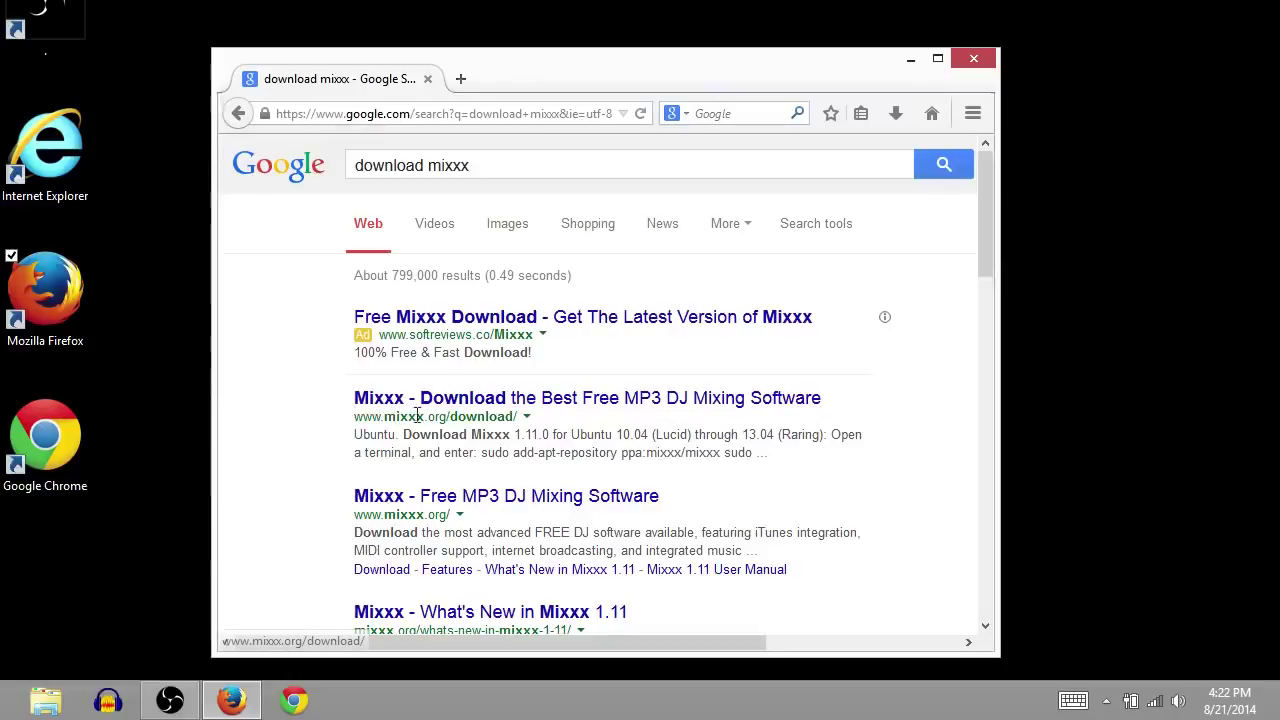
Step: Open the 'Mixxx - Download the Best Free MP3 DJ Mixing Software' result at mixxx.org/download
{"action": "left_click", "coordinate": [452, 408]}
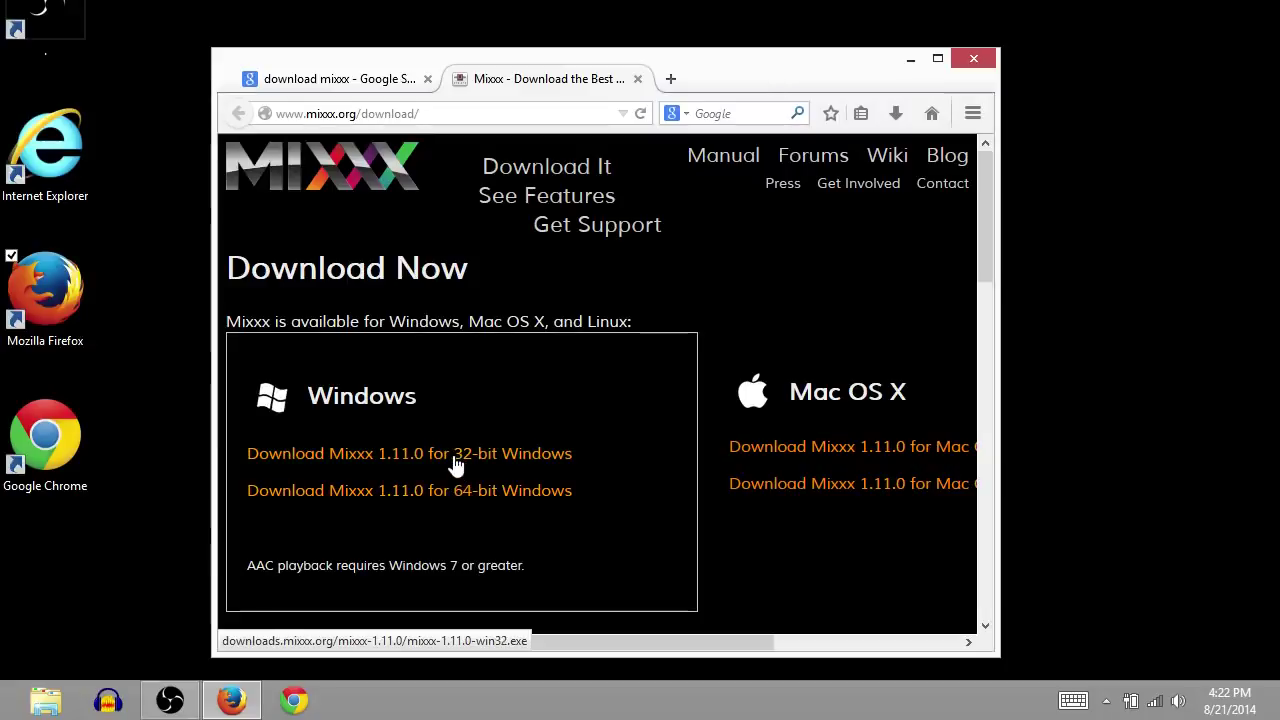
Step: Save mixxx-1.11.0-win64.exe, check its download progress, and bring up File Explorer
{"action": "left_click", "coordinate": [350, 500]}
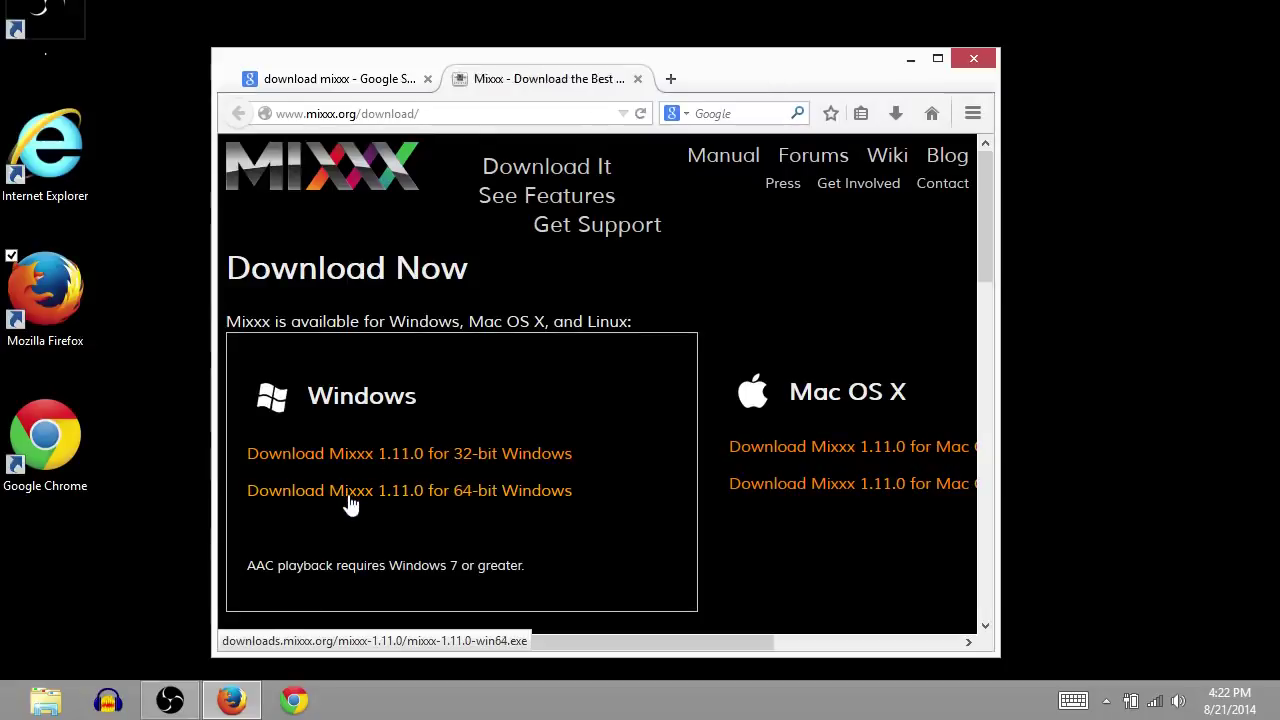
{"action": "left_click", "coordinate": [758, 318]}
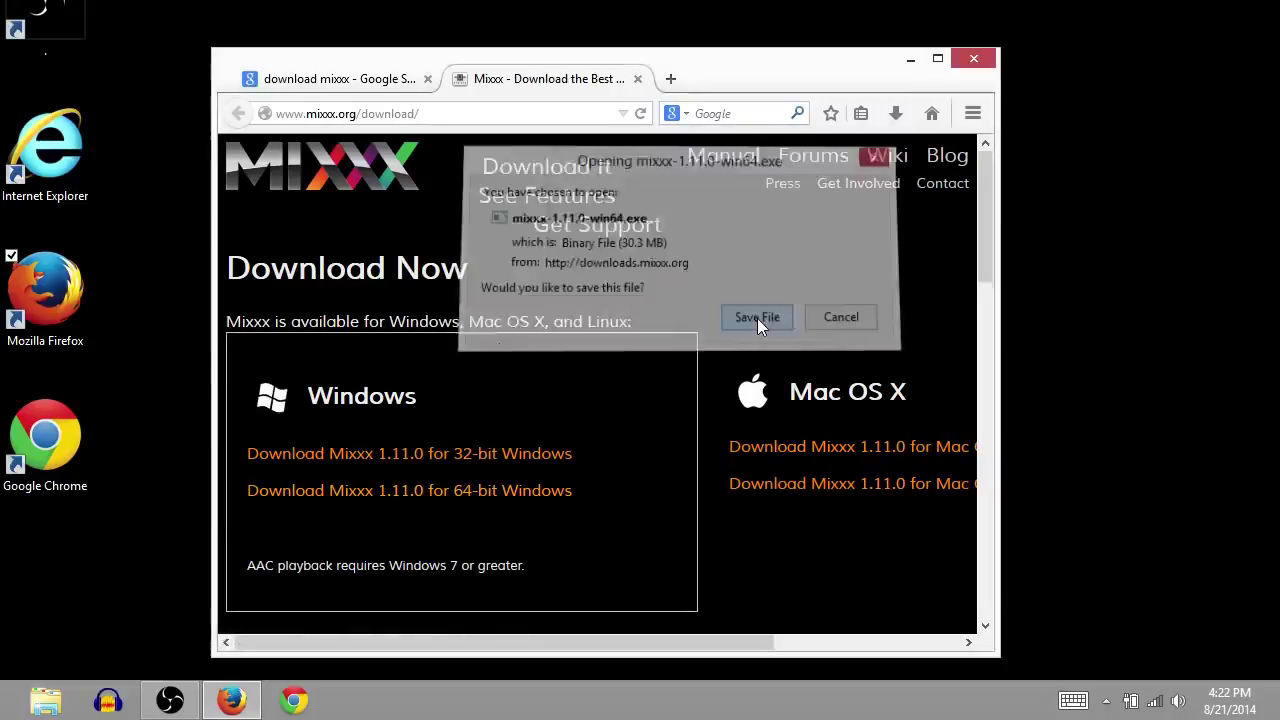
{"action": "left_click", "coordinate": [897, 118]}
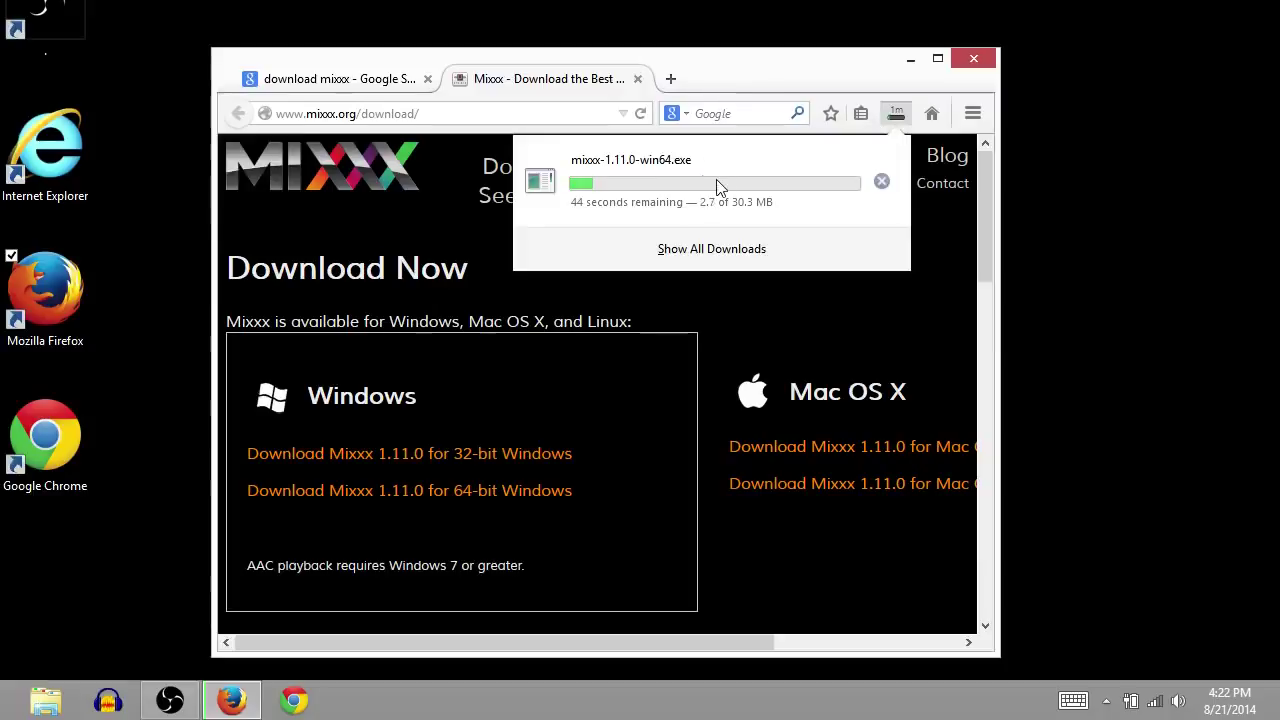
{"action": "left_click", "coordinate": [895, 113]}
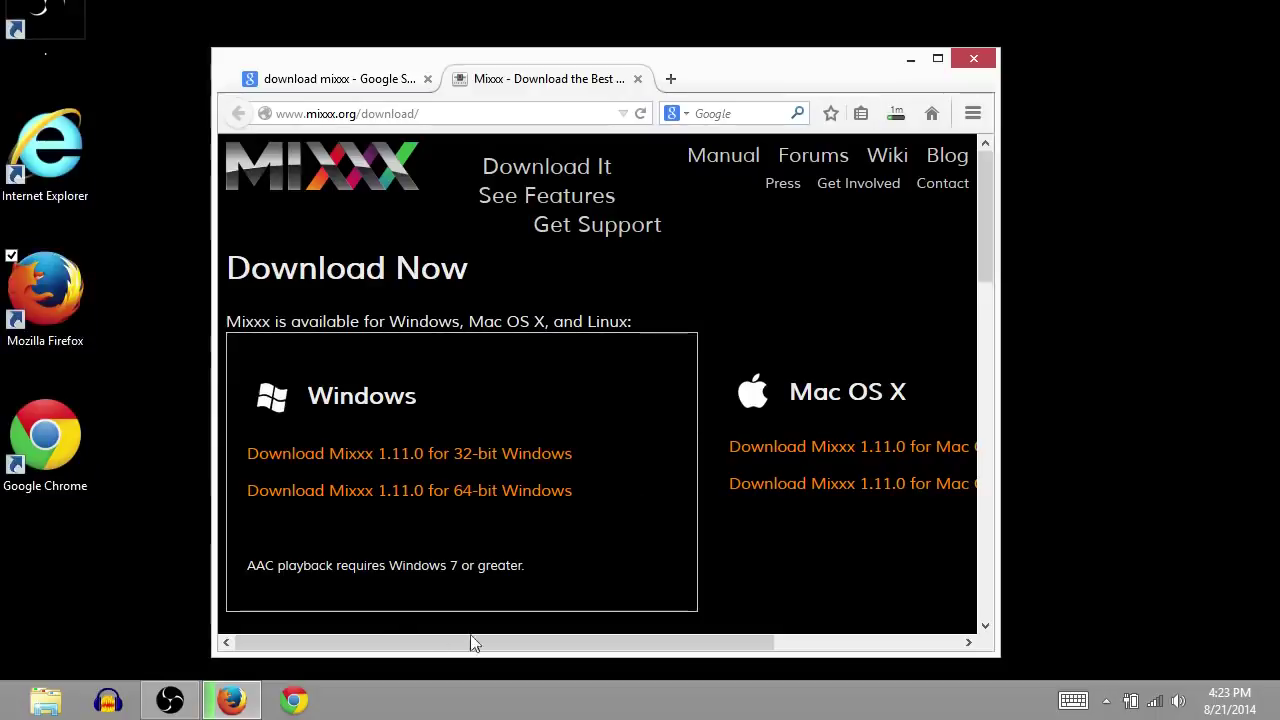
{"action": "left_click", "coordinate": [895, 115]}
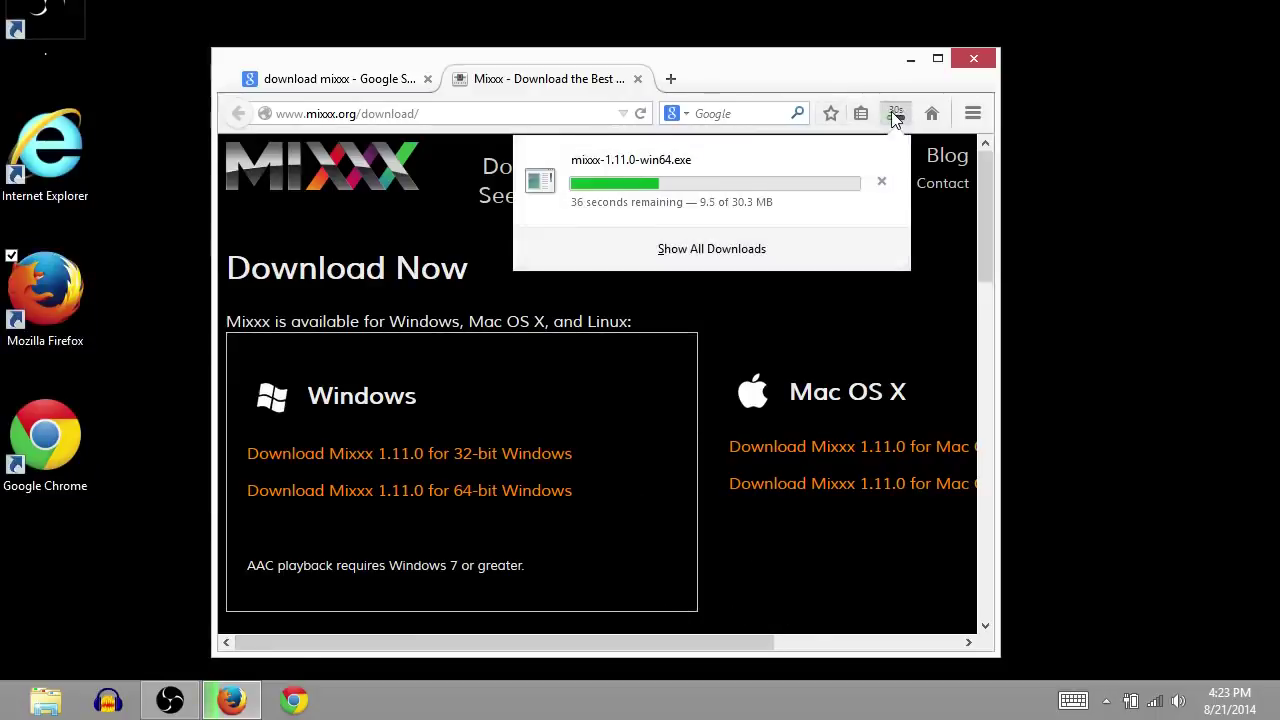
{"action": "left_click", "coordinate": [731, 91]}
{"action": "left_click", "coordinate": [46, 700]}
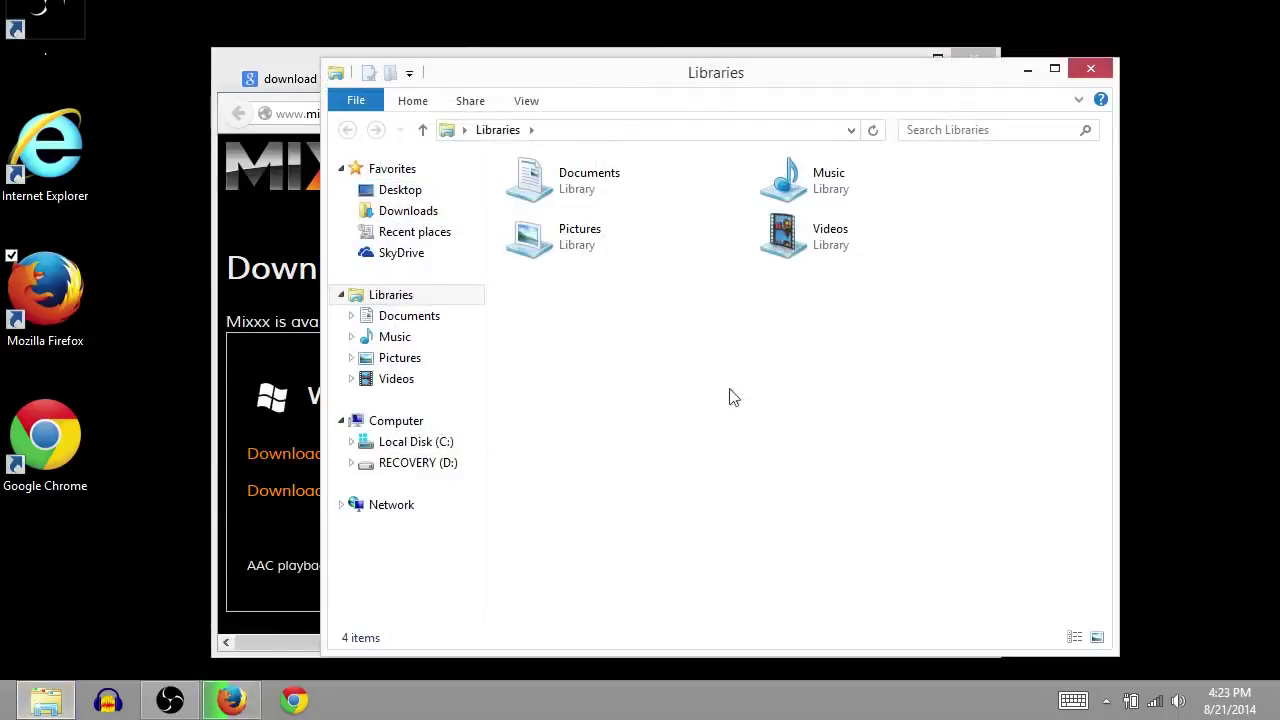
Step: Look in Downloads for the partial Mixxx installer, then minimise File Explorer
{"action": "left_click", "coordinate": [401, 214]}
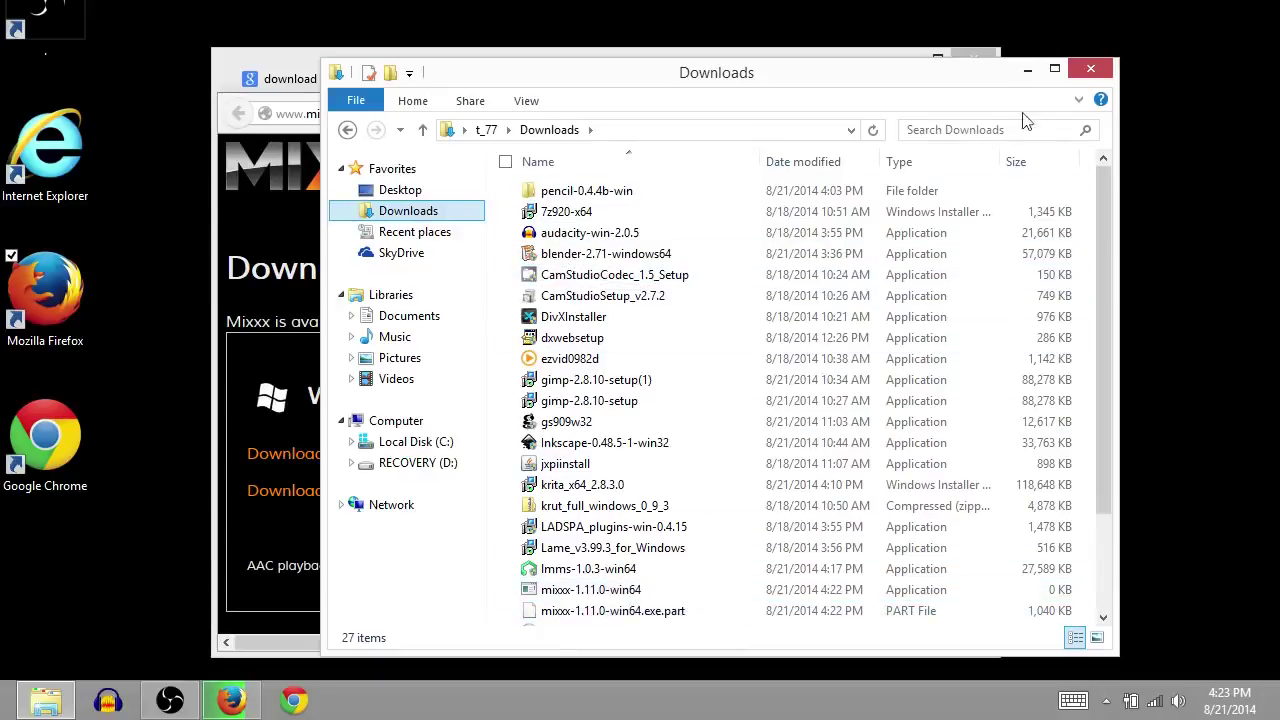
{"action": "left_click", "coordinate": [1028, 76]}
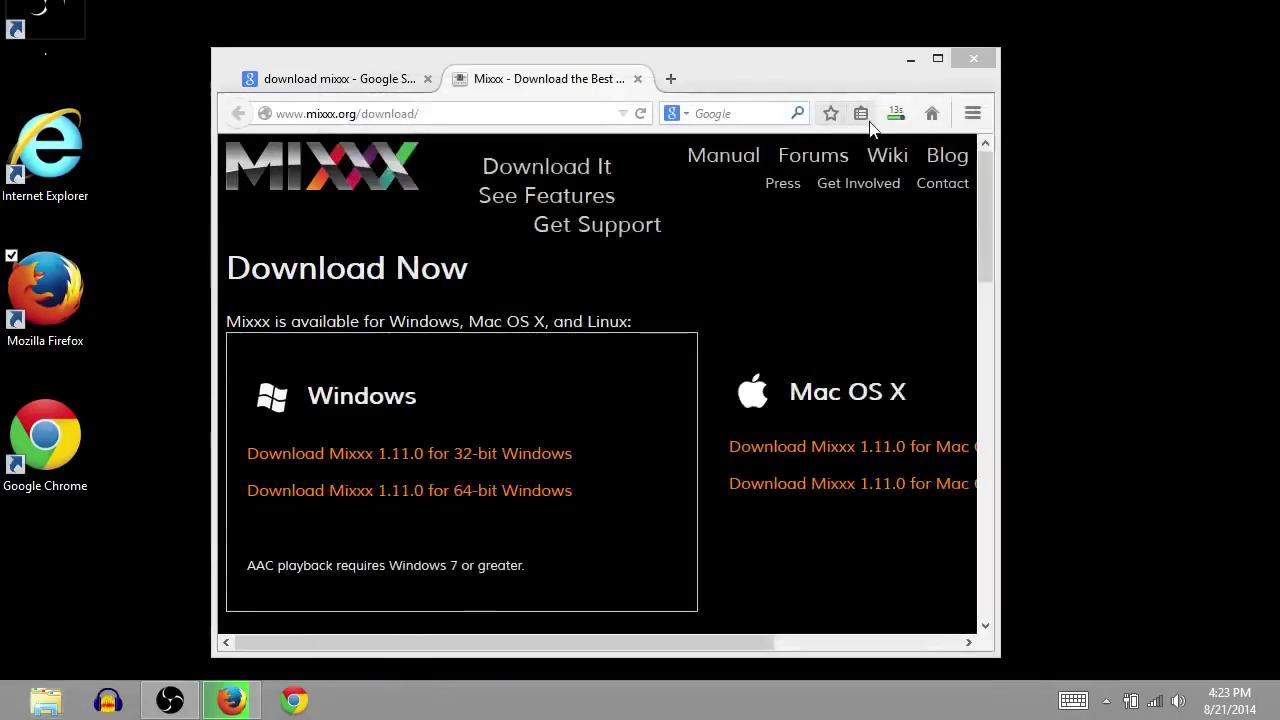
Step: Launch the finished mixxx-1.11.0-win64.exe installer from Firefox's downloads panel
{"action": "left_click", "coordinate": [898, 114]}
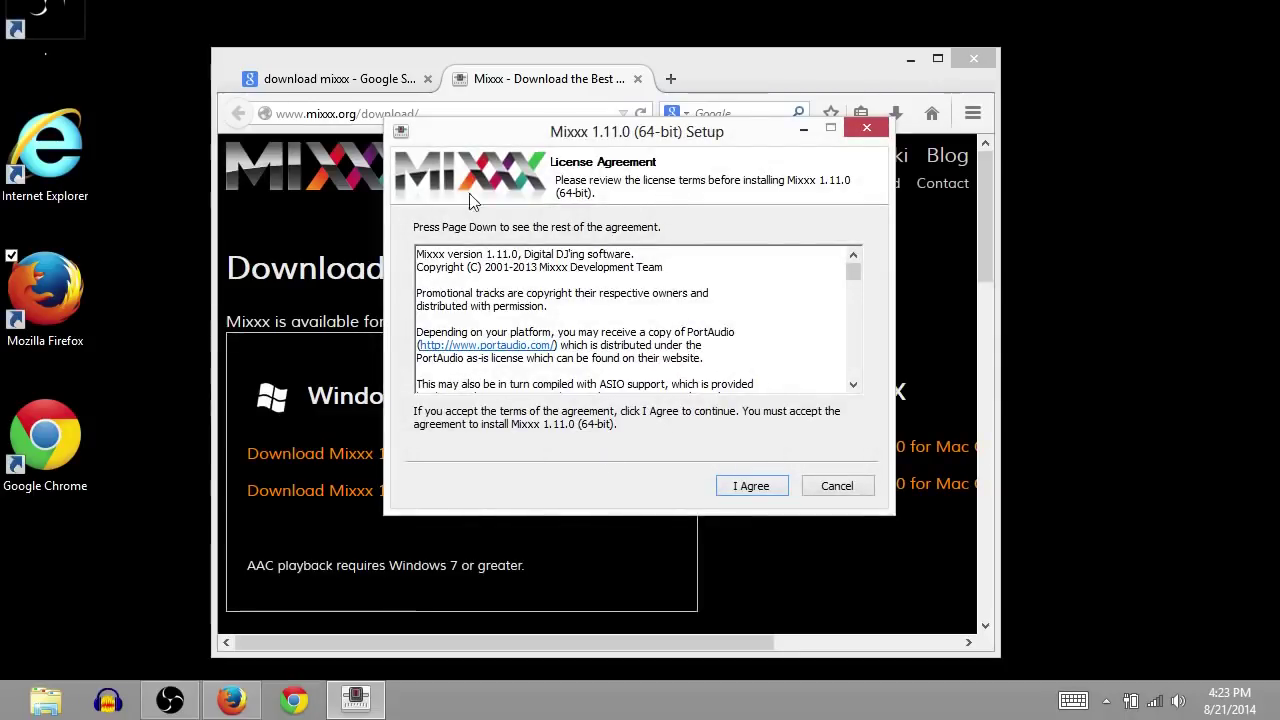
Step: Accept the license and install for all users with all components into C:\Program Files\Mixxx
{"action": "left_click", "coordinate": [739, 490]}
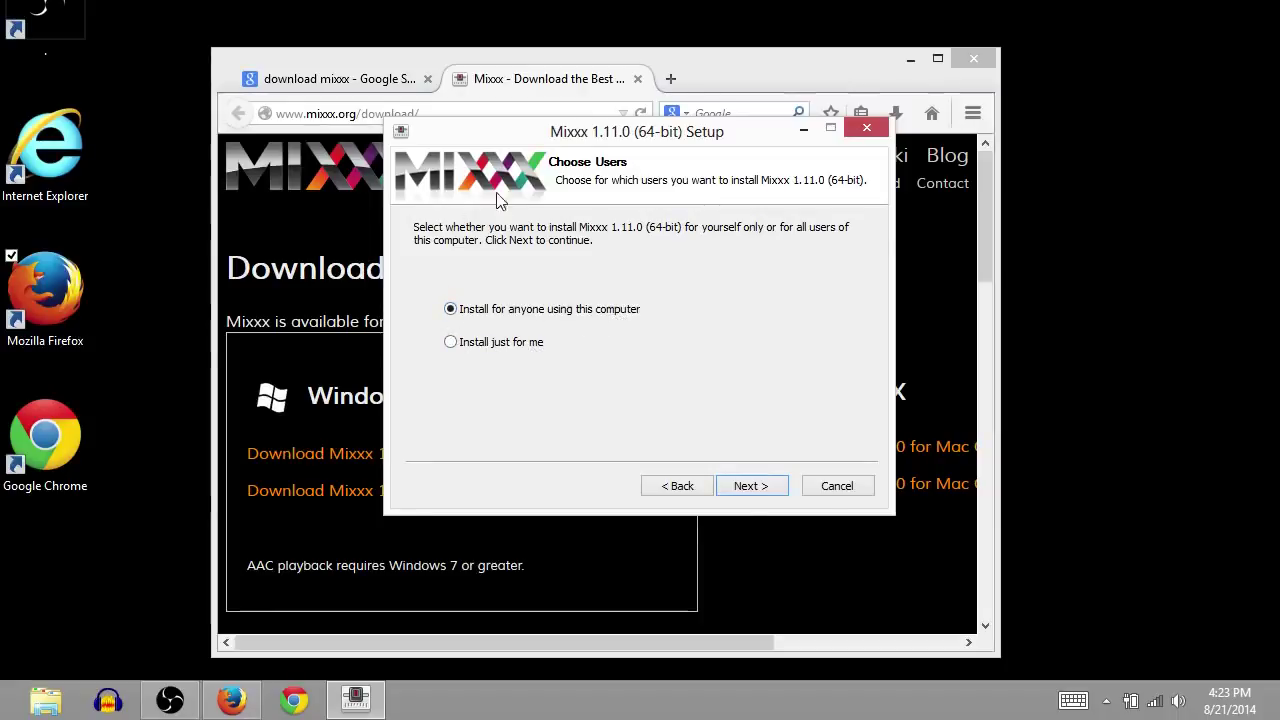
{"action": "left_click", "coordinate": [750, 487]}
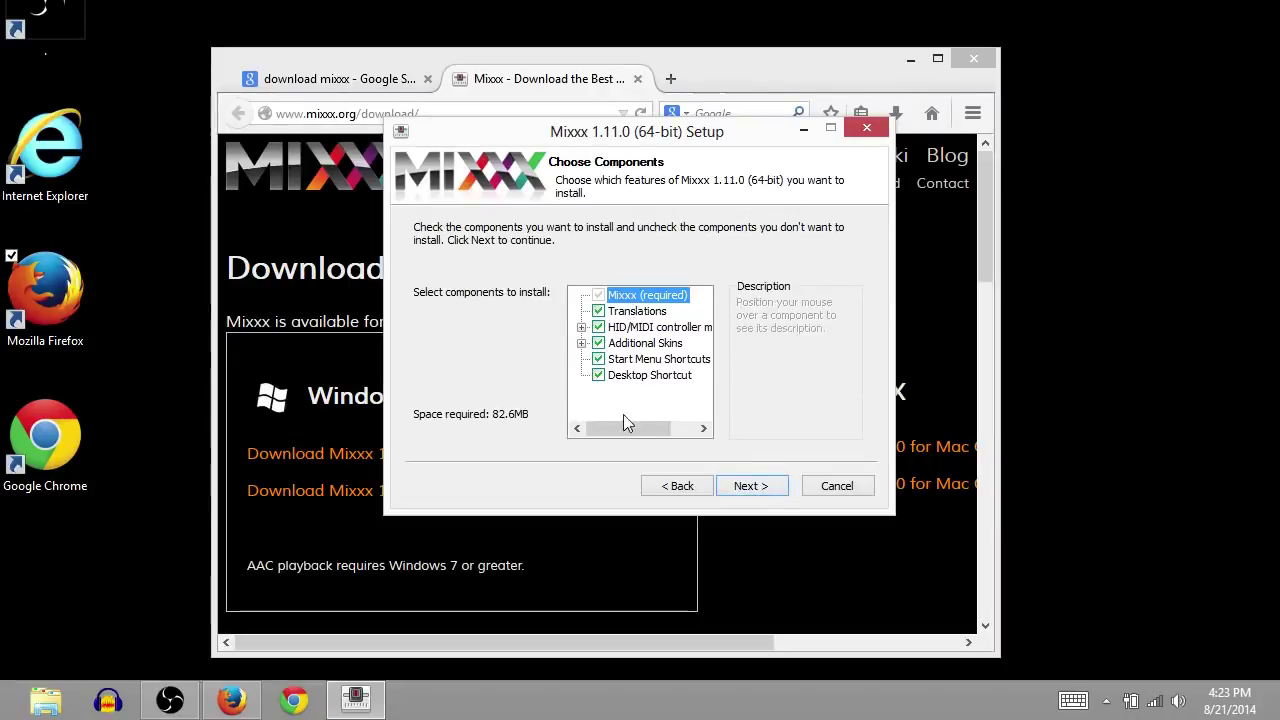
{"action": "left_click", "coordinate": [750, 486]}
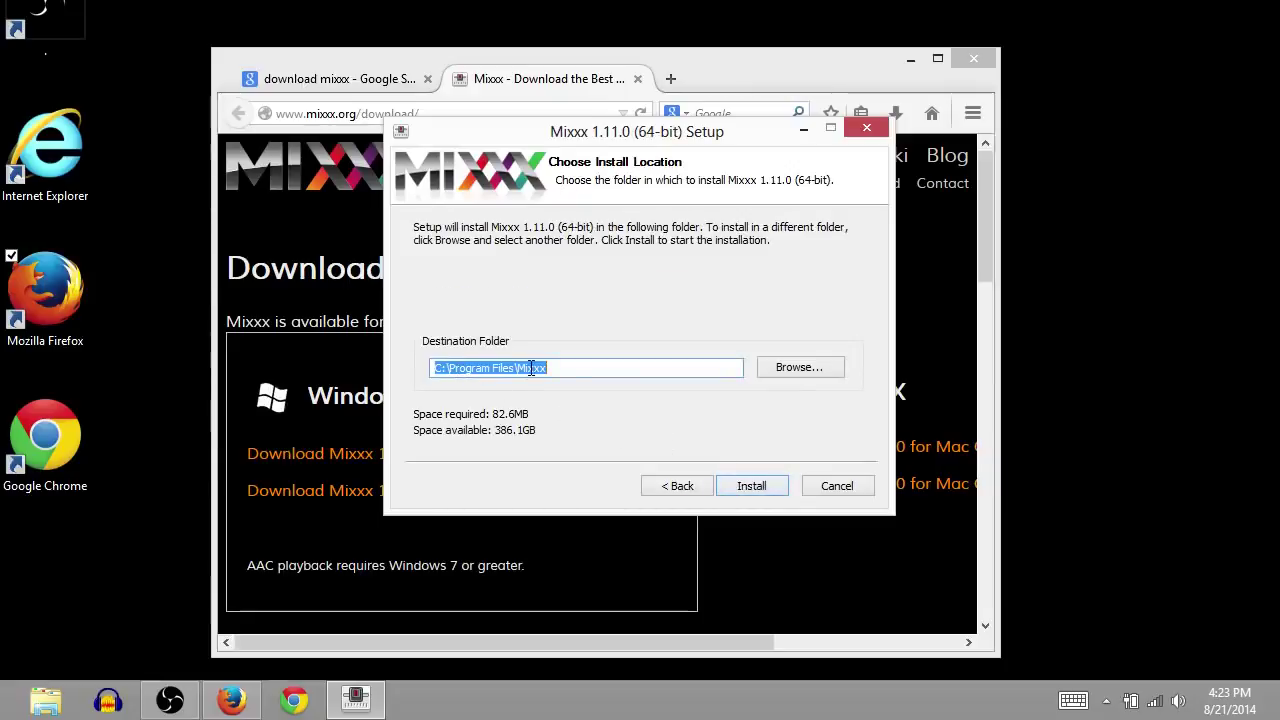
{"action": "left_click", "coordinate": [748, 486]}
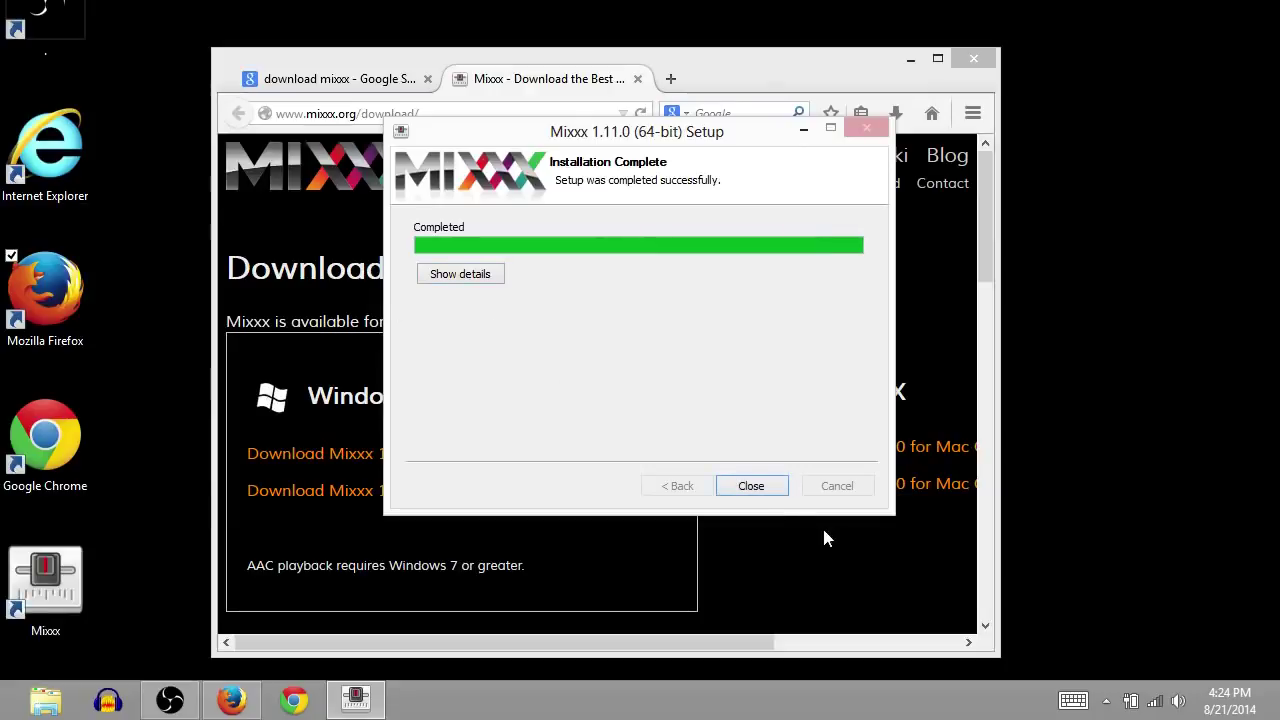
{"action": "left_click", "coordinate": [751, 488]}
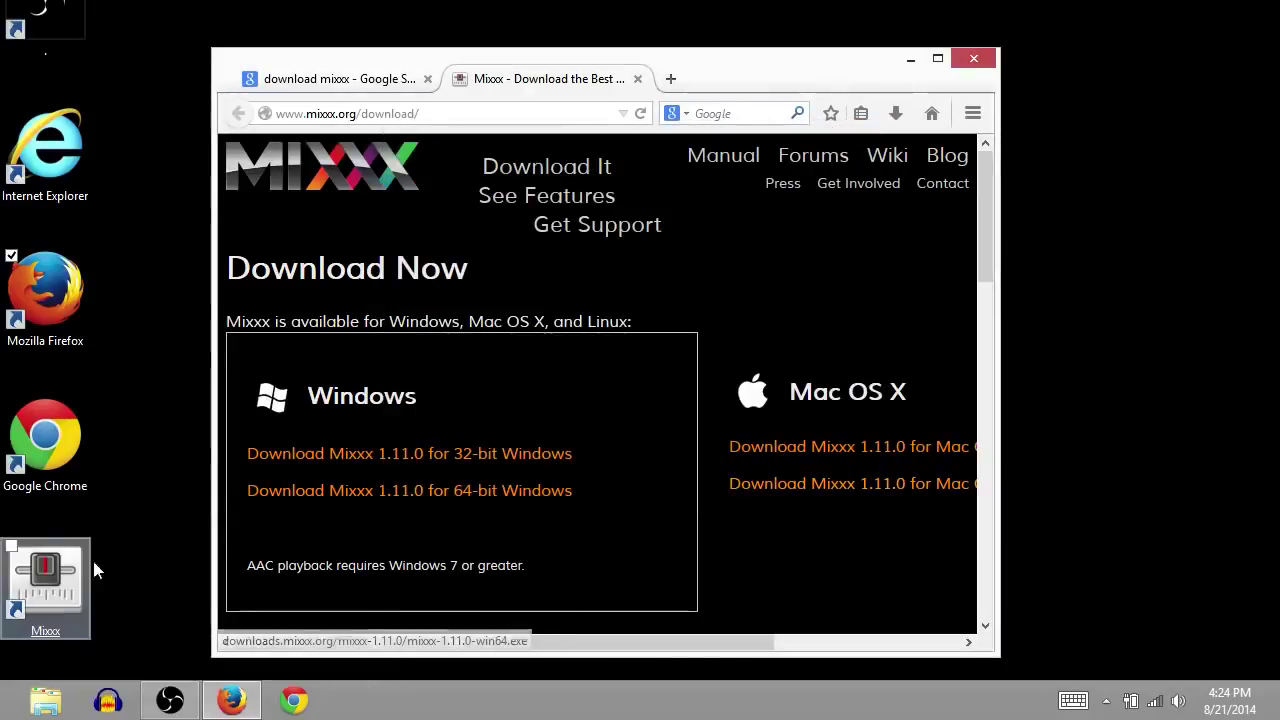
Step: Minimise Firefox, find the Mixxx tile on the Start screen, then select the desktop Mixxx shortcut
{"action": "left_click", "coordinate": [911, 62]}
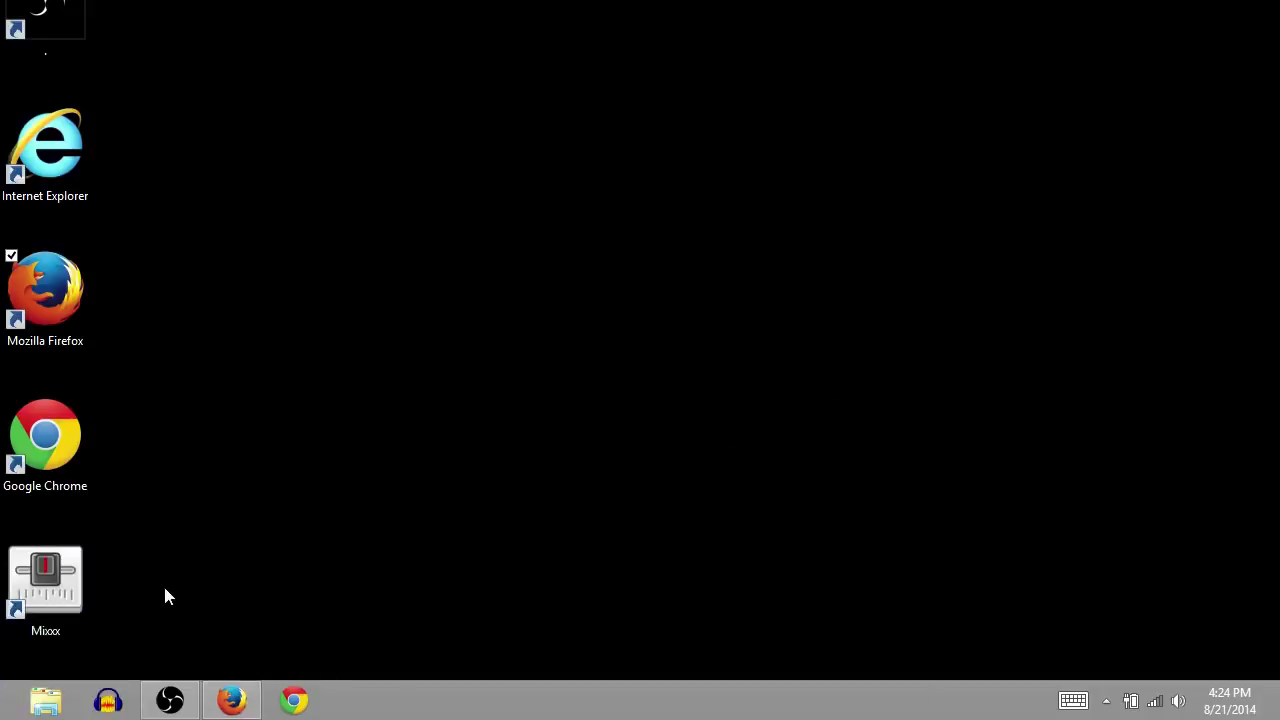
{"action": "key", "text": "super"}
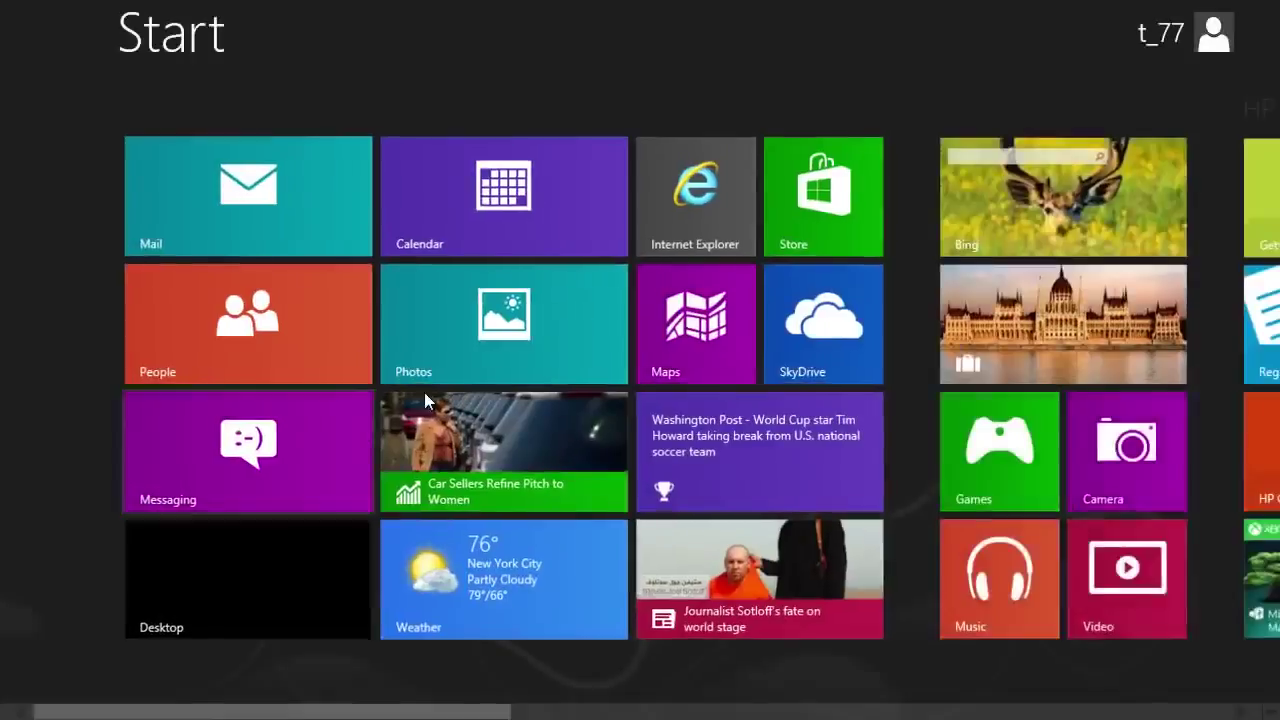
{"action": "scroll", "coordinate": [600, 300], "scroll_direction": "down", "scroll_amount": 5}
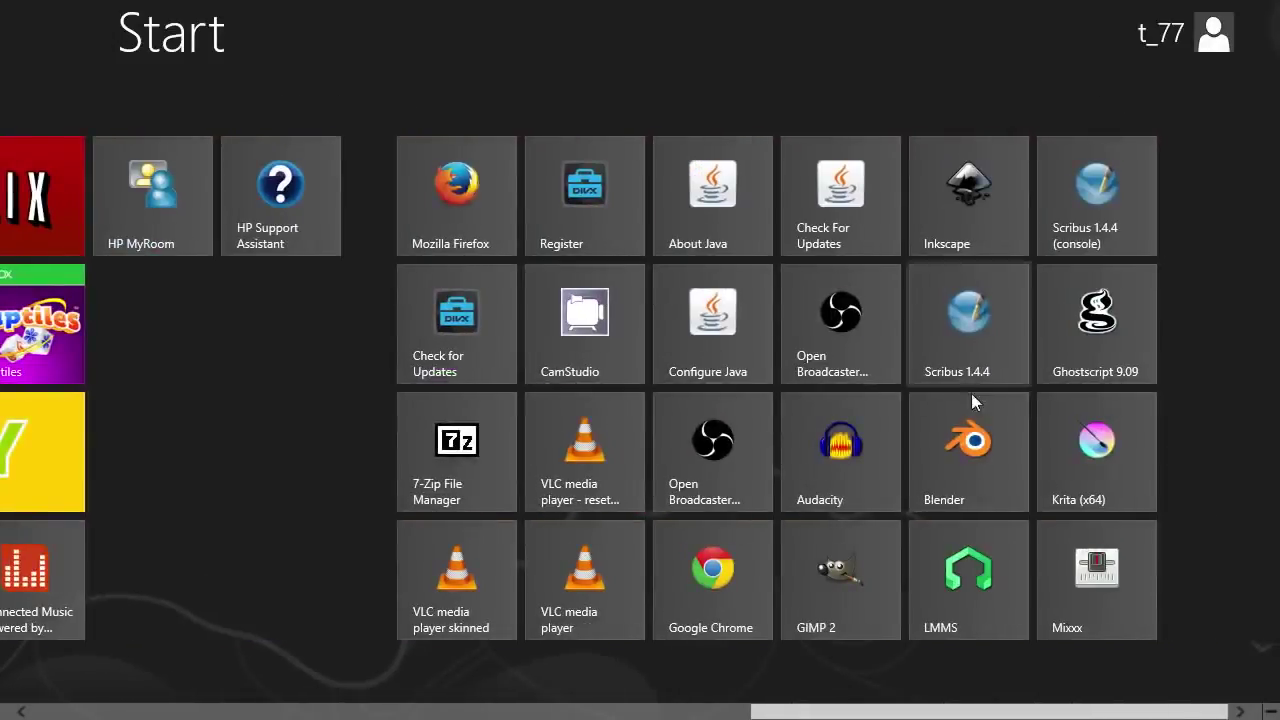
{"action": "key", "text": "super"}
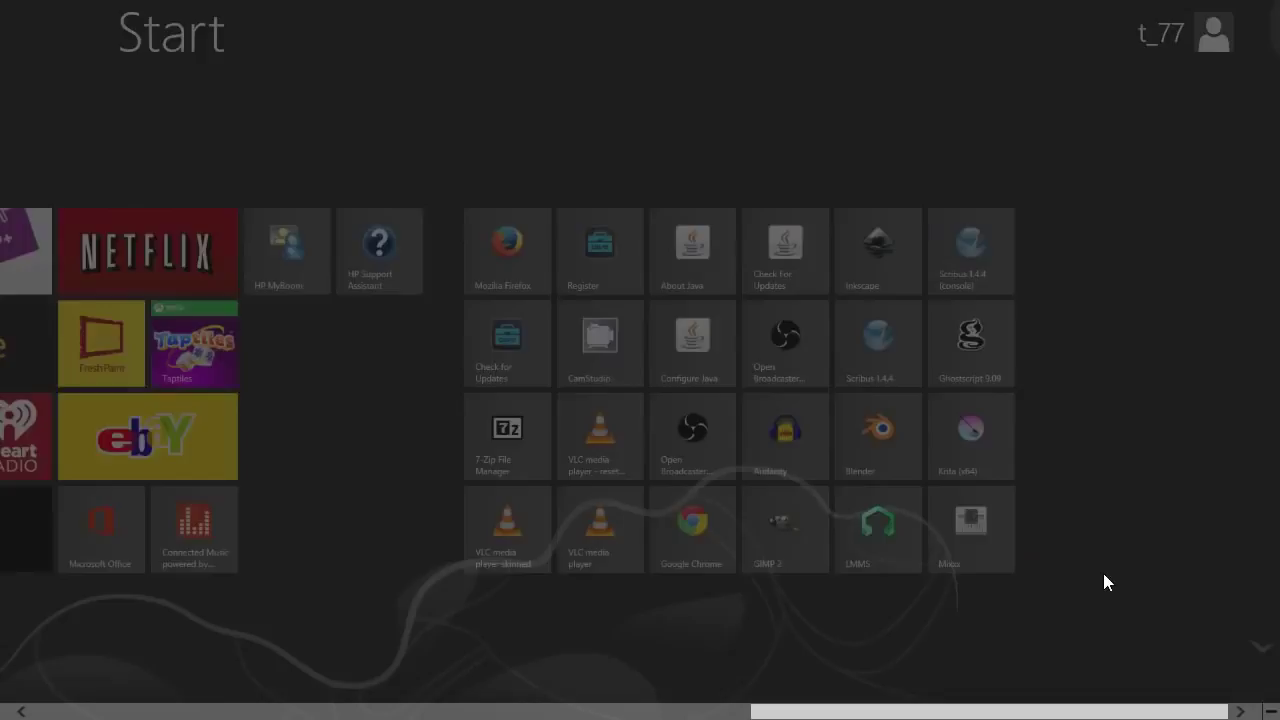
{"action": "left_click", "coordinate": [57, 607]}
Step: Launch Mixxx and choose Music as its library directory
{"action": "double_click", "coordinate": [57, 607]}
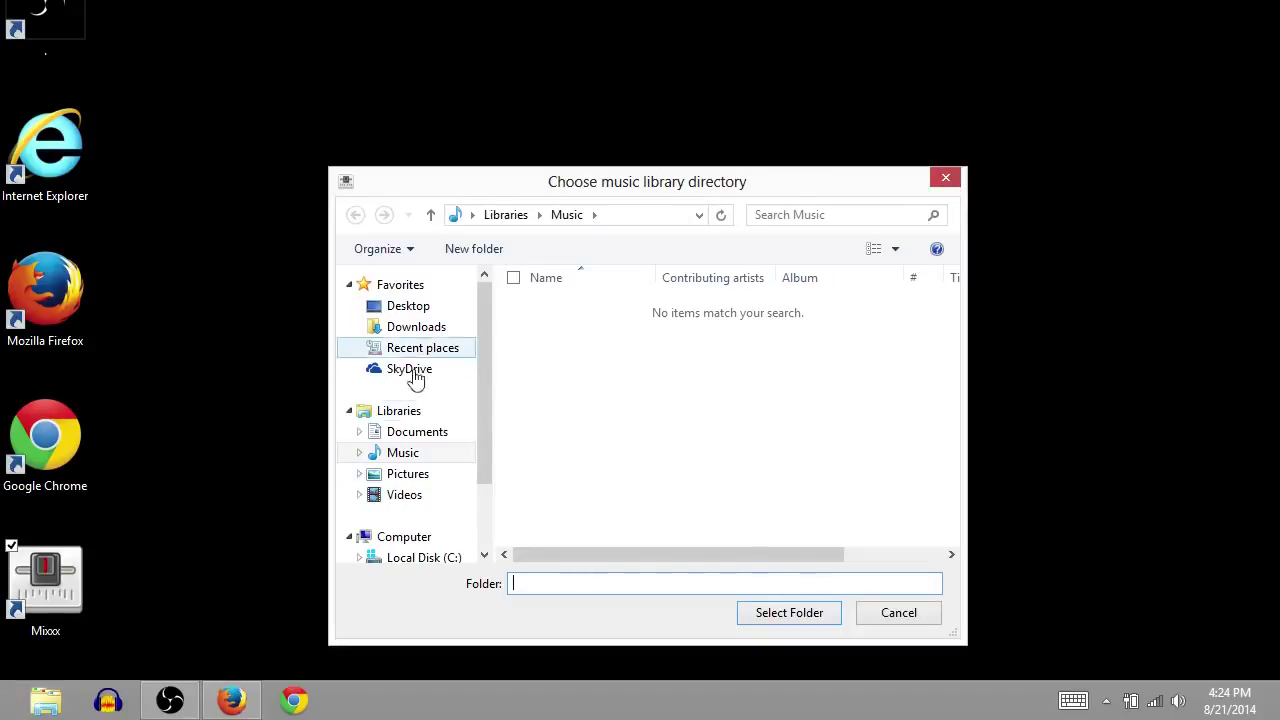
{"action": "left_click", "coordinate": [400, 455]}
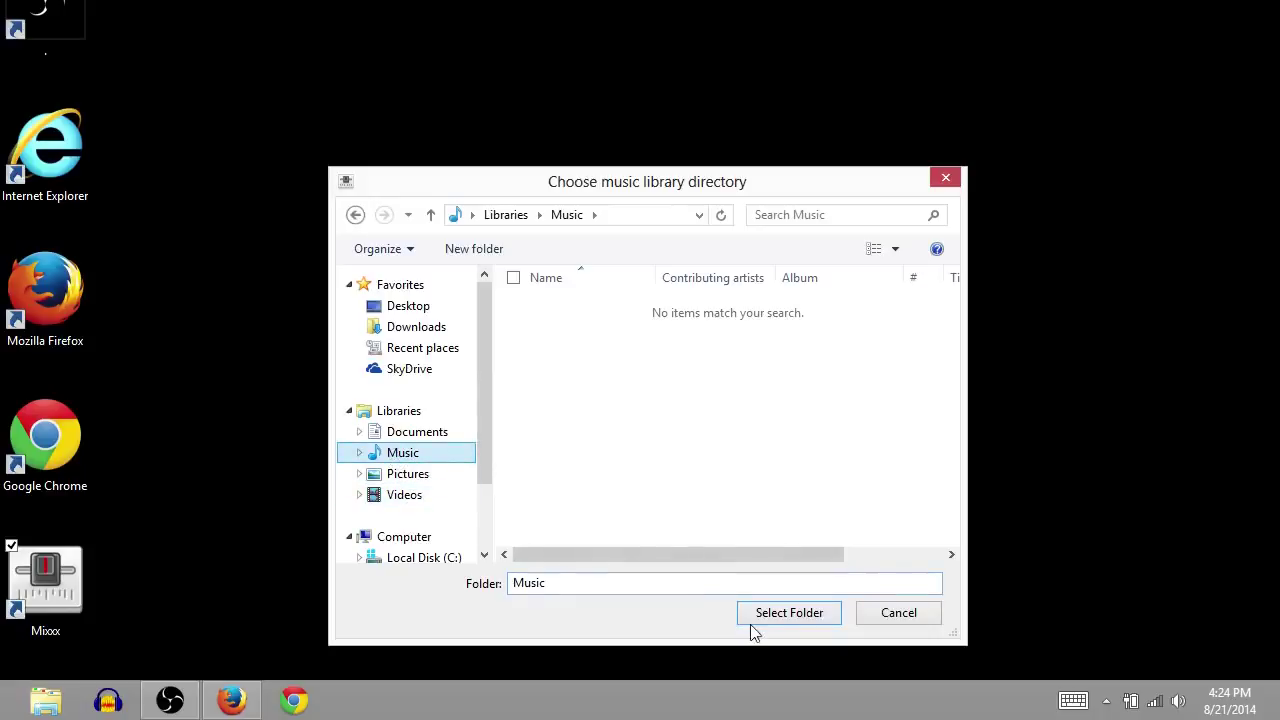
{"action": "left_click", "coordinate": [896, 612]}
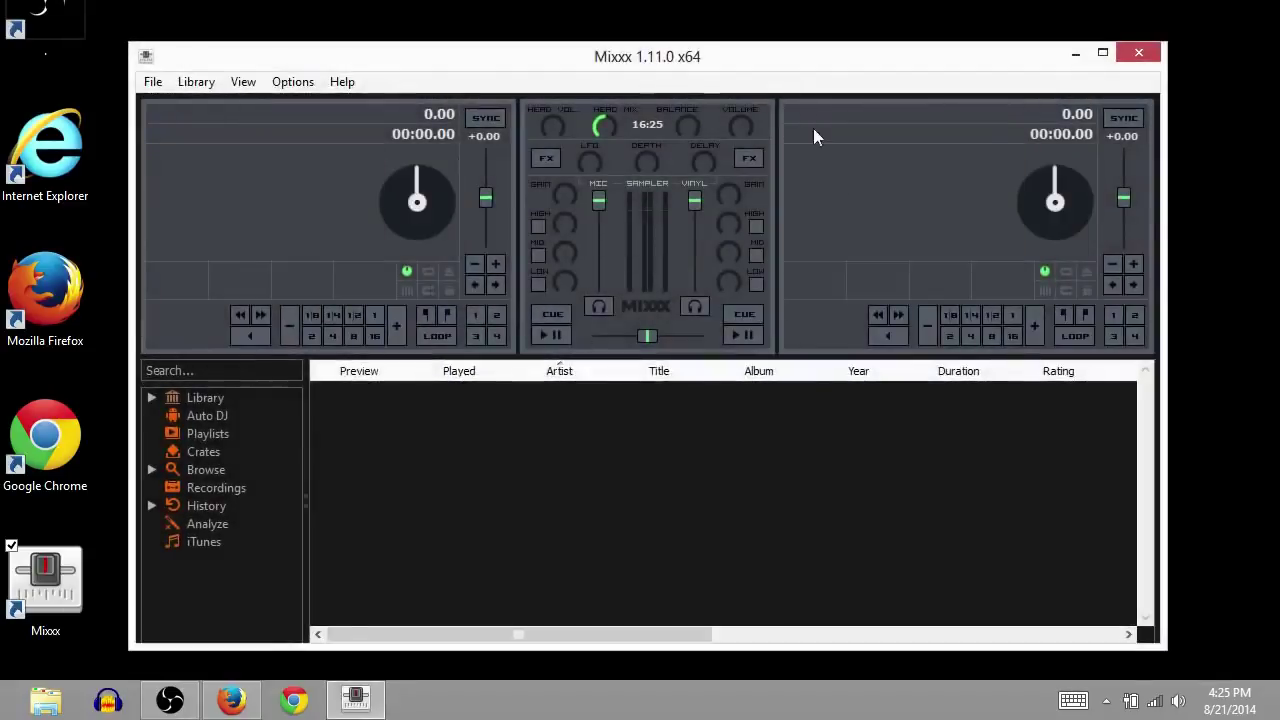
Step: Nudge the Mixxx window down-right and select the bass_acid02 track
{"action": "left_click_drag", "start_coordinate": [766, 46], "coordinate": [793, 74]}
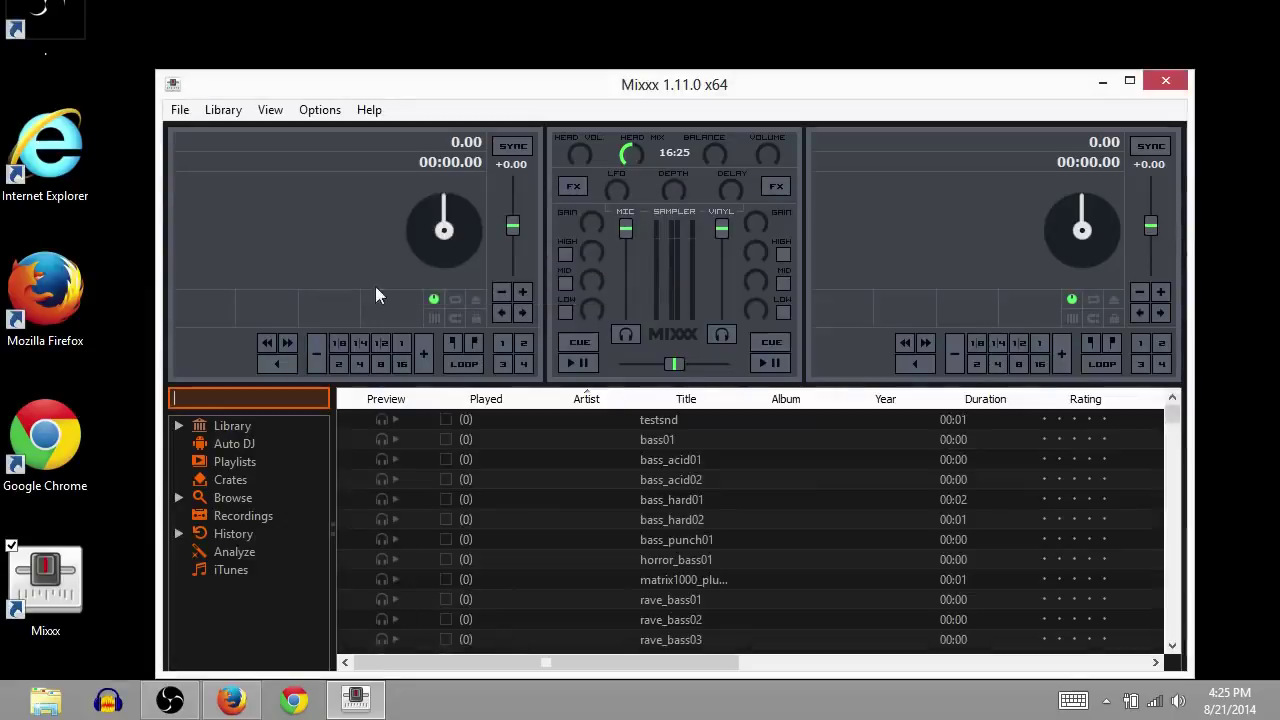
{"action": "left_click", "coordinate": [661, 477]}
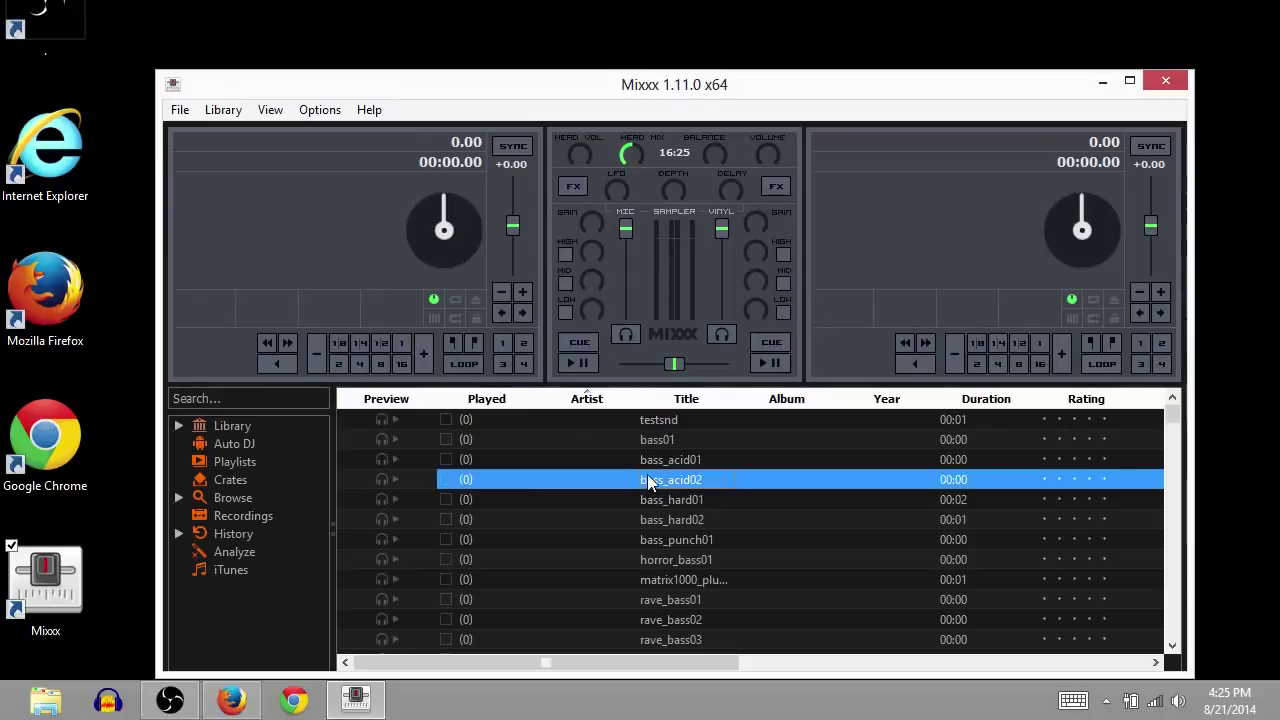
Step: Load bass_acid02 on deck 1 and bass_punch01 on deck 2, play both, then minimise Mixxx
{"action": "left_click_drag", "start_coordinate": [648, 481], "coordinate": [377, 252]}
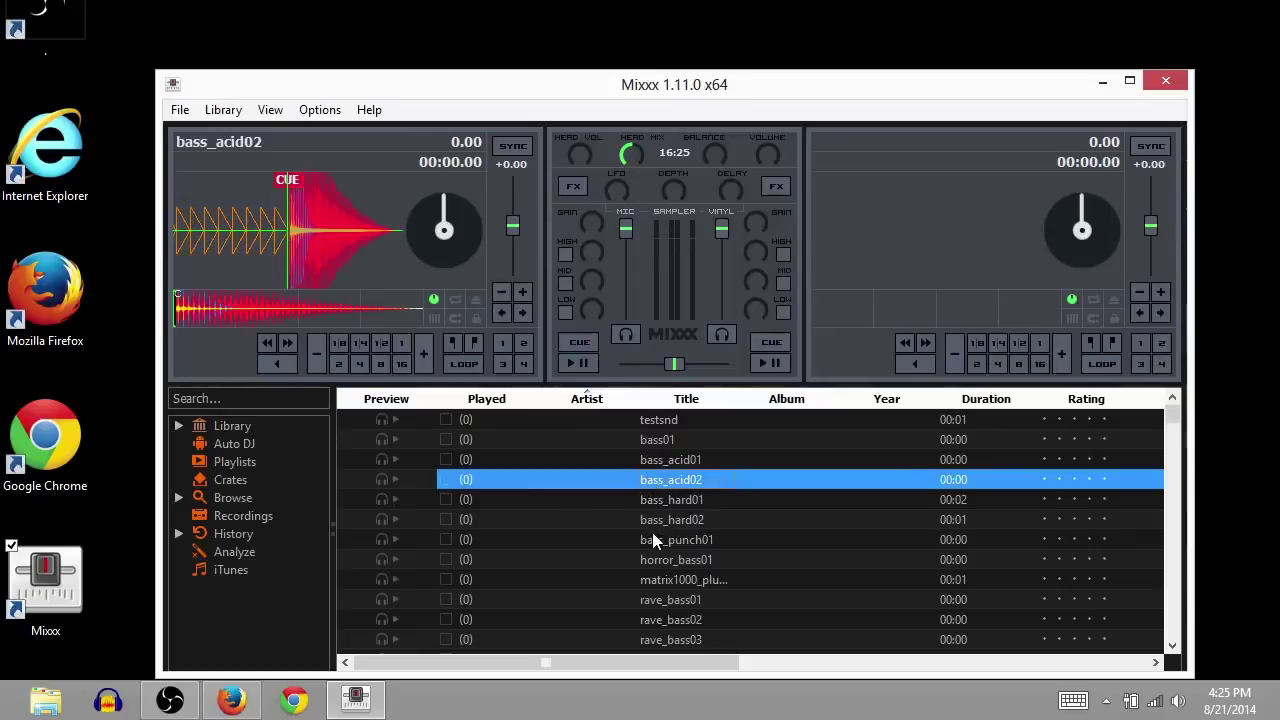
{"action": "left_click_drag", "start_coordinate": [652, 540], "coordinate": [873, 257]}
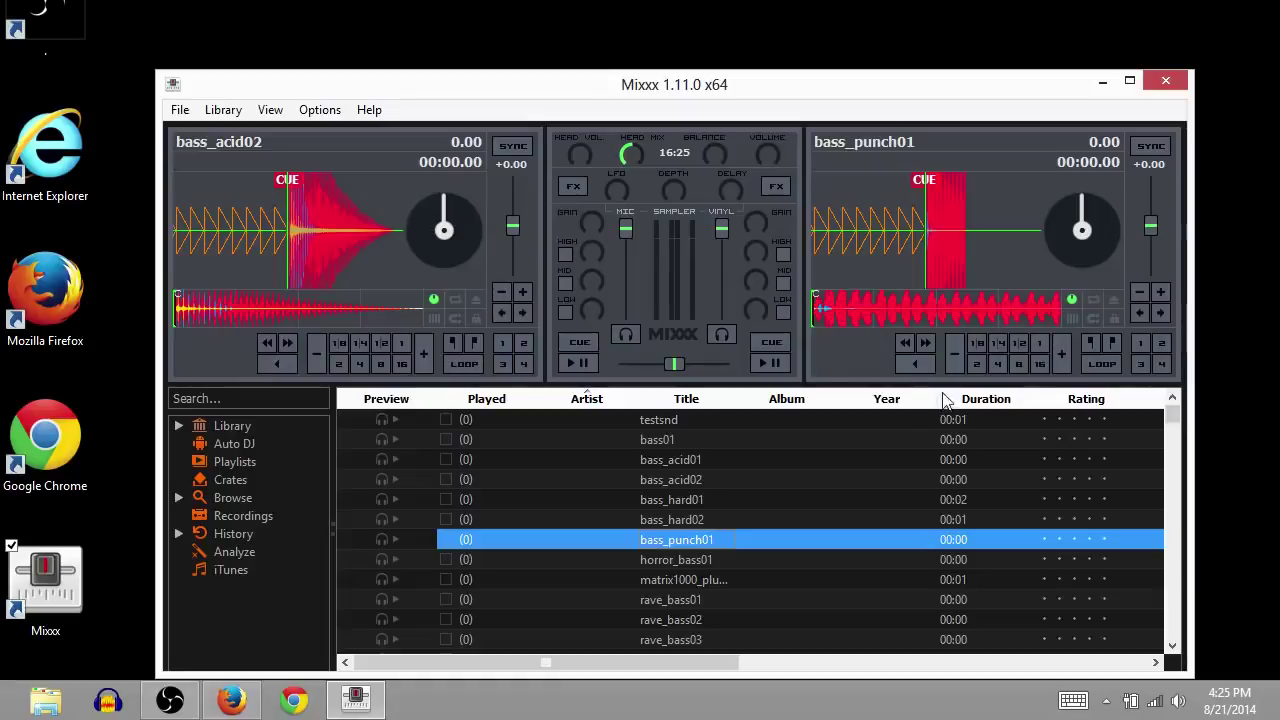
{"action": "left_click", "coordinate": [910, 365]}
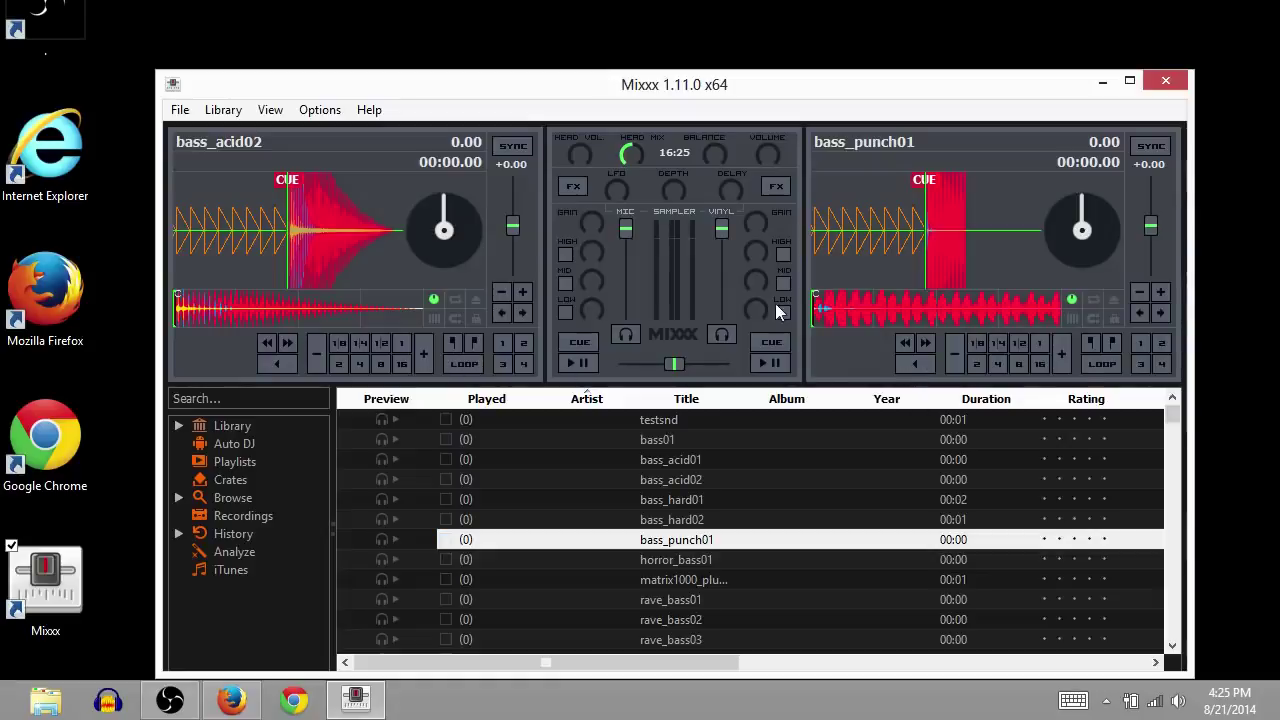
{"action": "left_click", "coordinate": [770, 362]}
{"action": "left_click", "coordinate": [283, 363]}
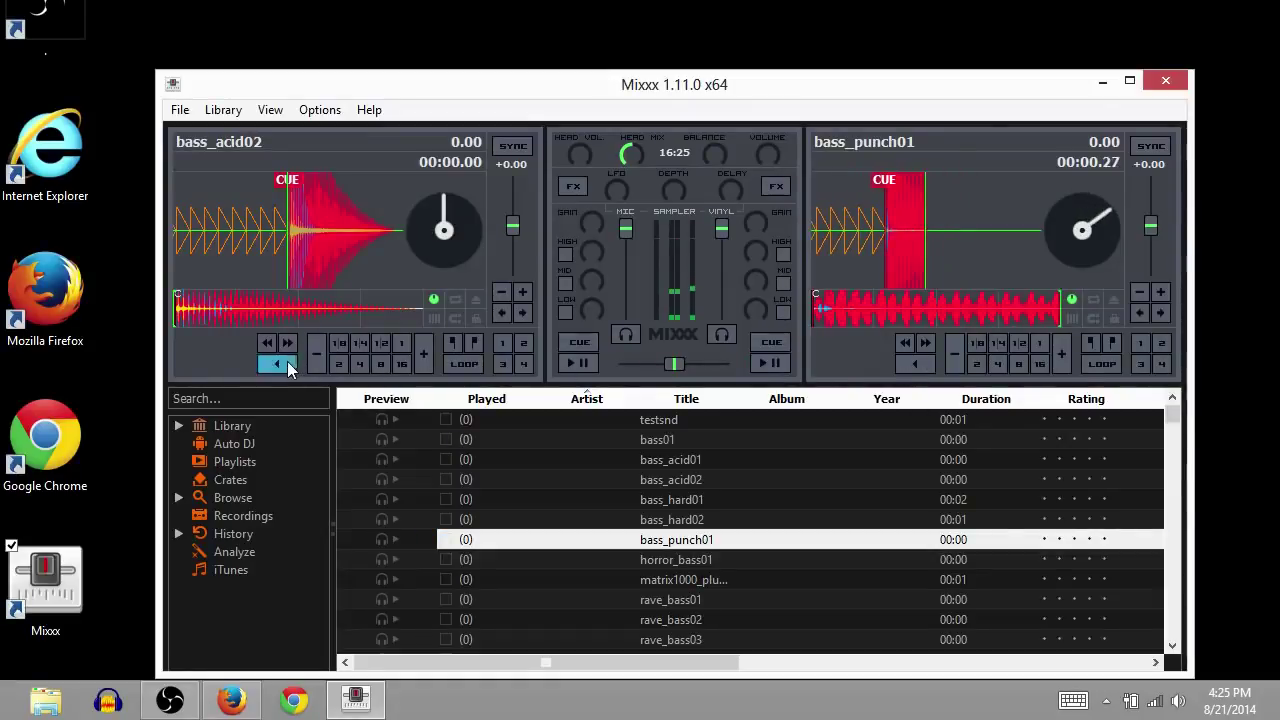
{"action": "left_click", "coordinate": [564, 360]}
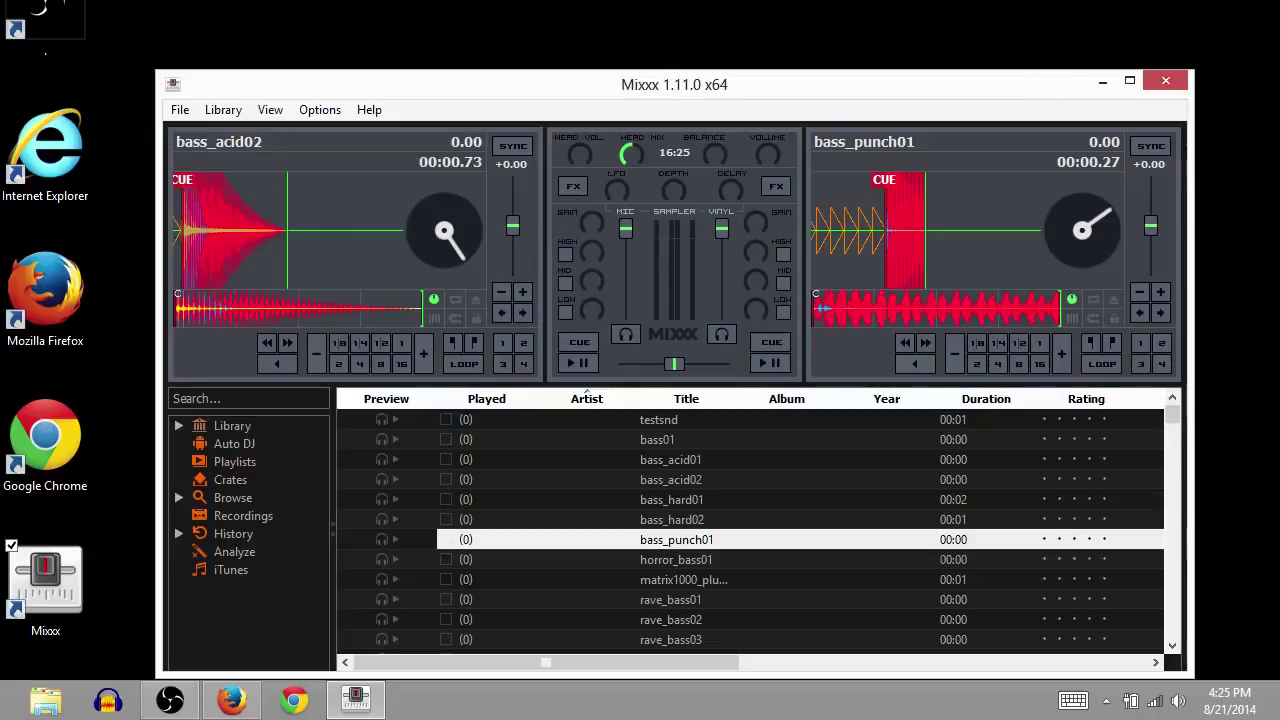
{"action": "left_click", "coordinate": [1102, 82]}
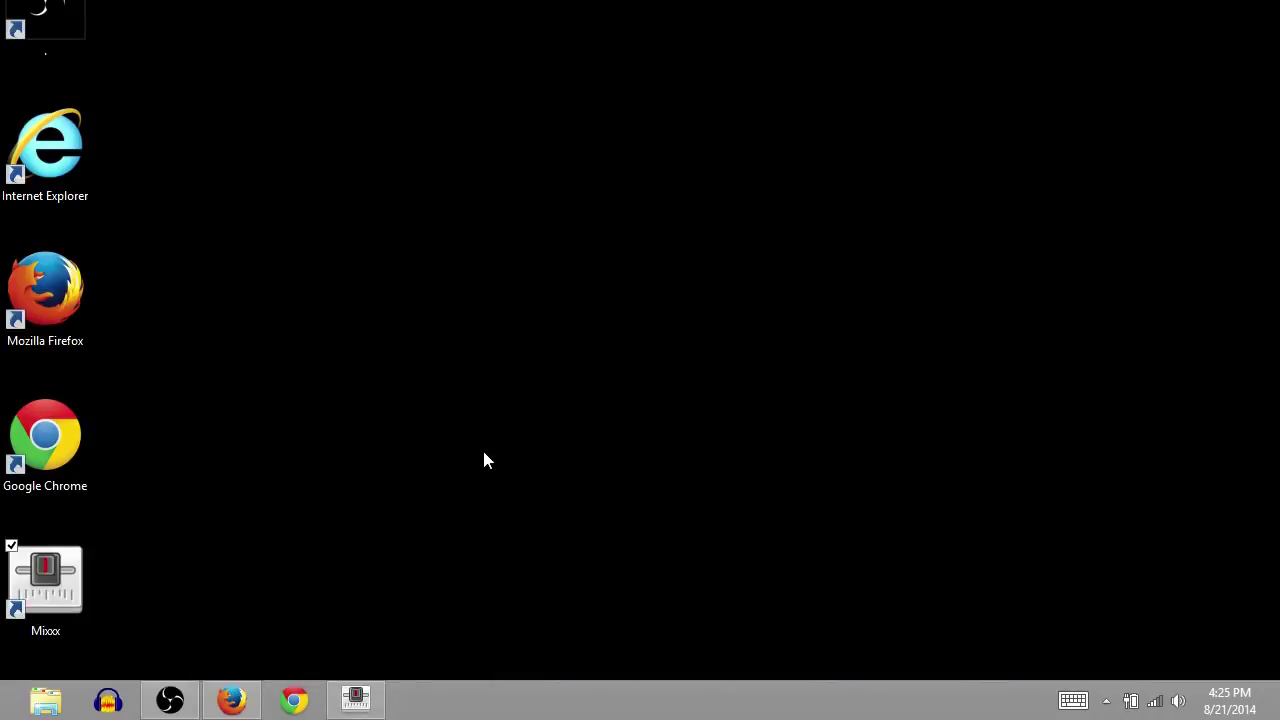